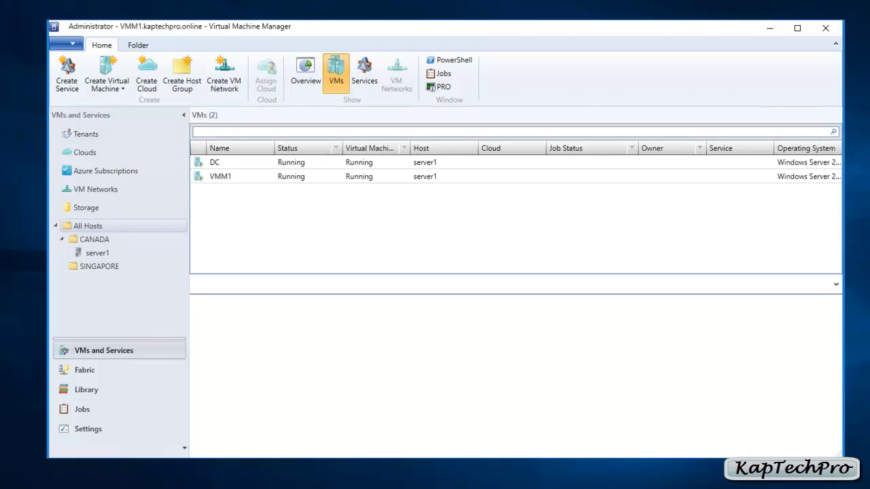
Open the port profiles list under the Fabric networking resources and look through the existing profiles.
key("Down")
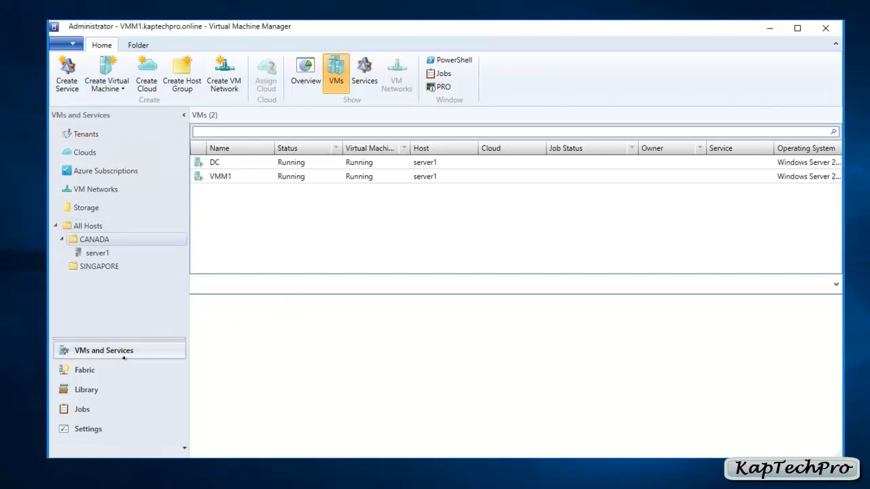
left_click(94, 375)
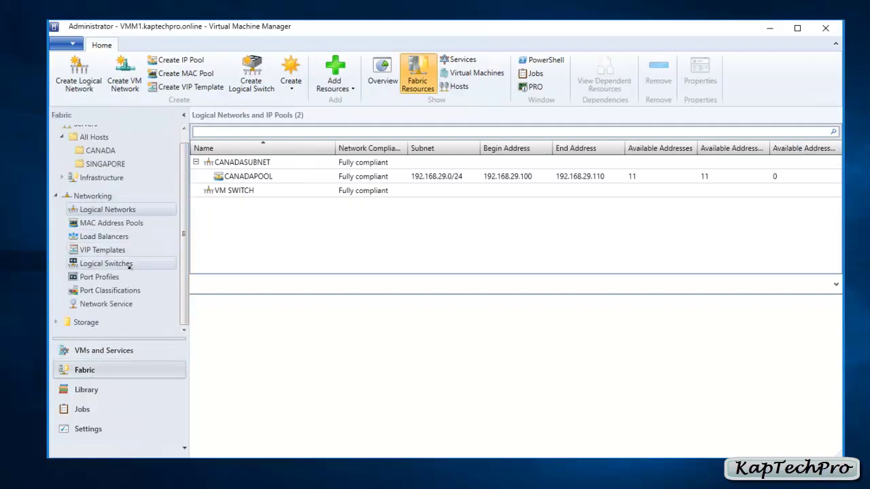
left_click(99, 277)
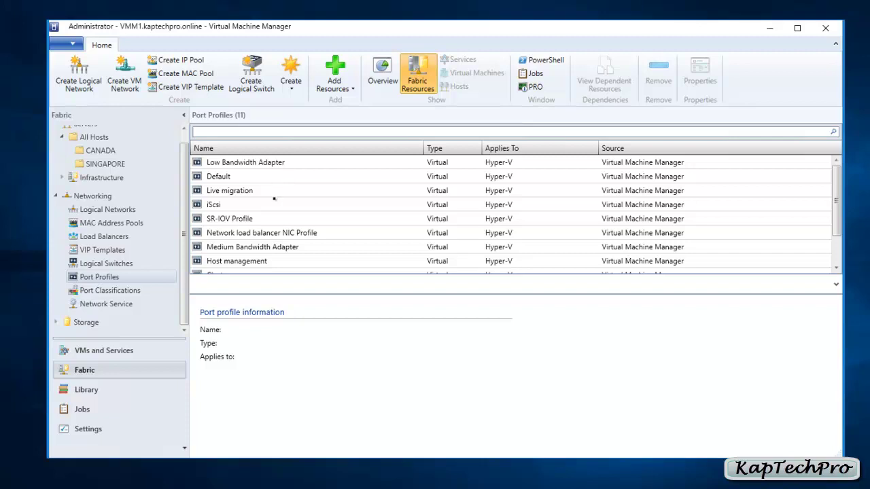
scroll(297, 214, "down", 1)
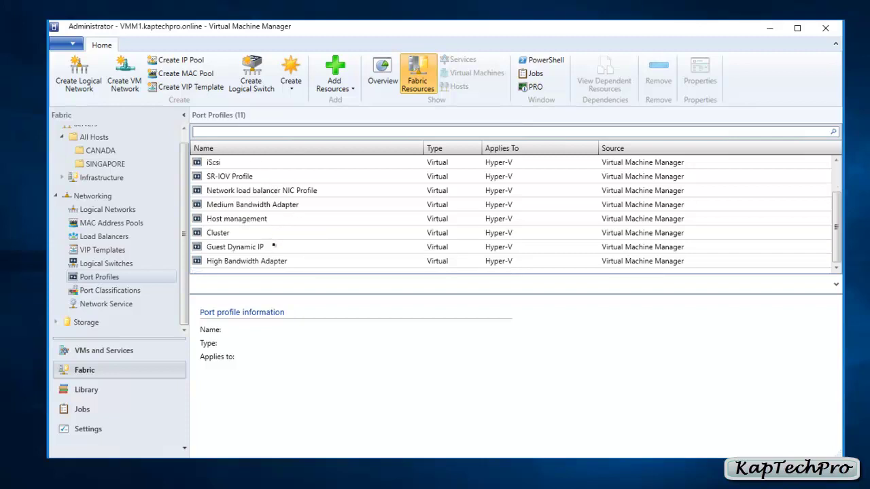
scroll(275, 246, "up", 1)
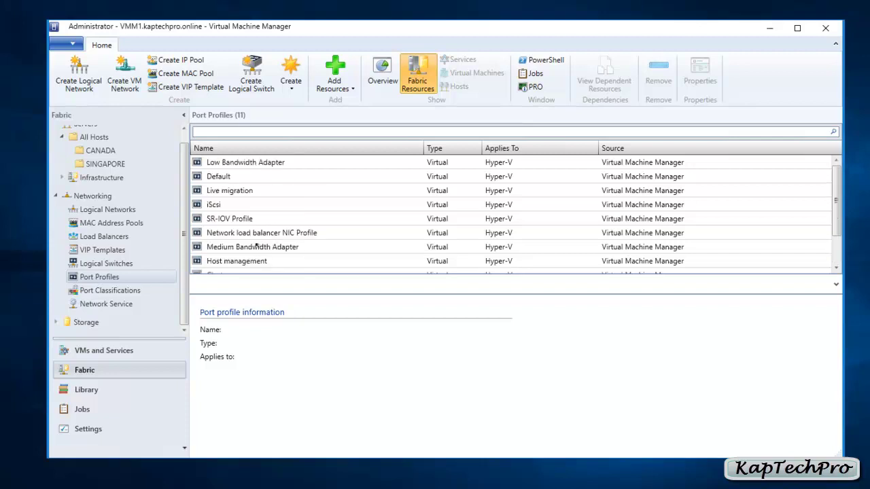
Start a new Hyper-V port profile named CANADAPROFILE, of the virtual network adapter type.
right_click(128, 278)
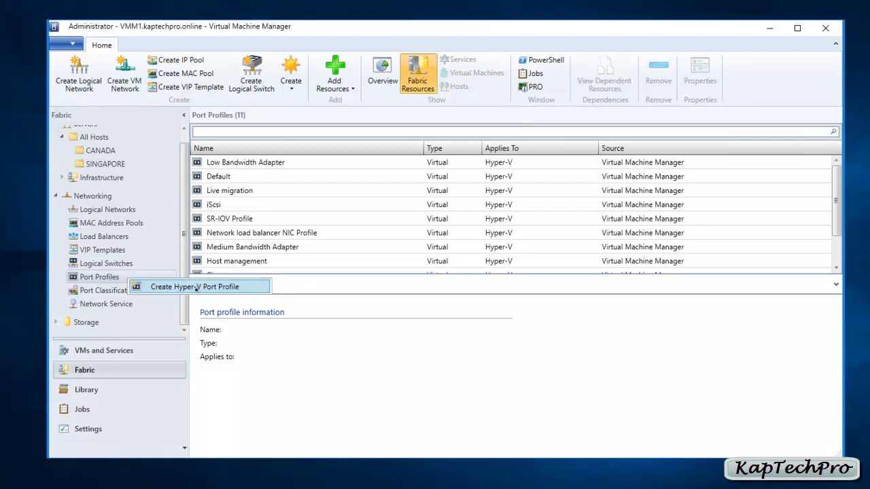
left_click(196, 287)
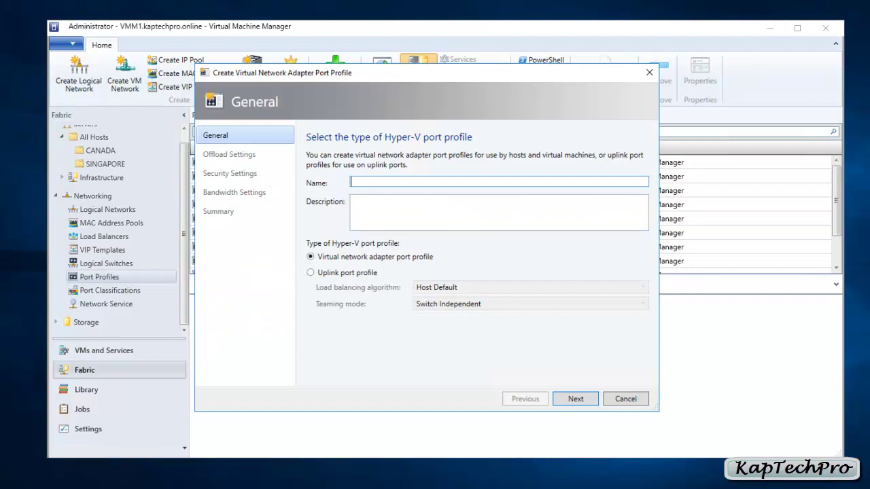
type("CANADAPROFILE")
left_click(575, 398)
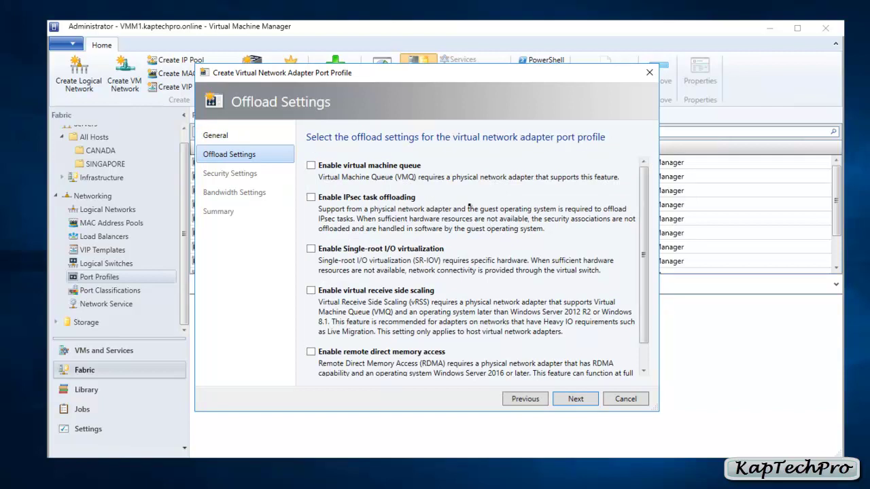
Enable virtual machine queue and IPsec task offloading in the new profile's offload settings.
scroll(469, 206, "down", 1)
scroll(468, 223, "up", 1)
left_click(311, 165)
left_click(311, 197)
left_click(575, 399)
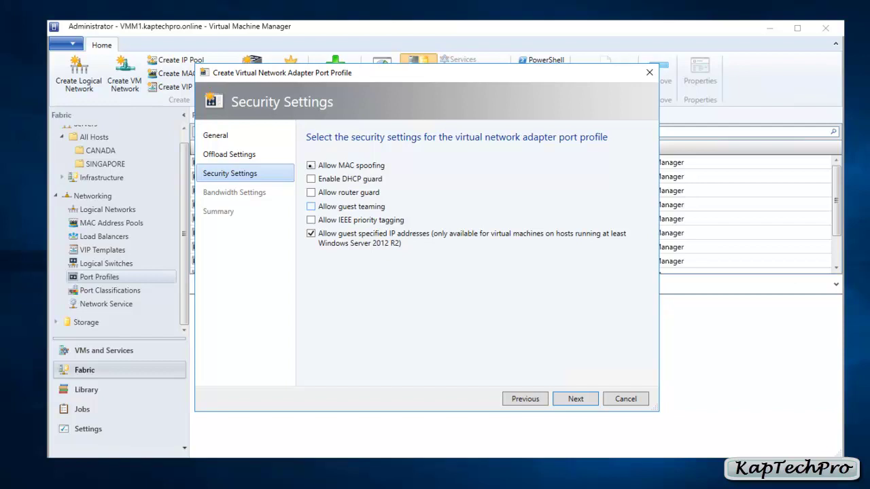
Allow MAC spoofing for the new profile and finish creating it with the default bandwidth settings.
left_click(310, 165)
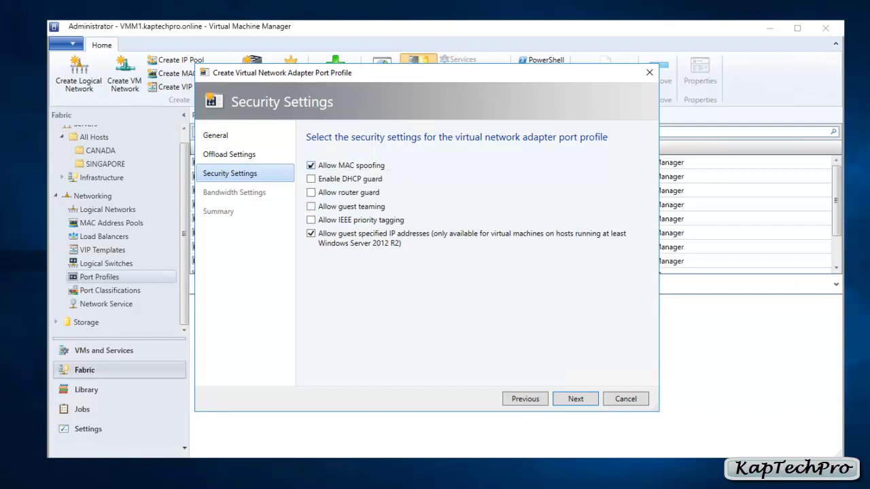
left_click(579, 398)
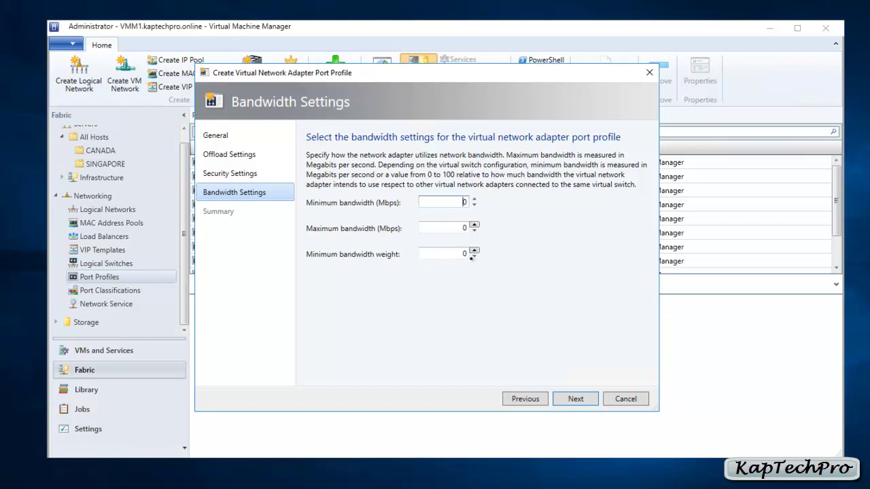
left_click(575, 399)
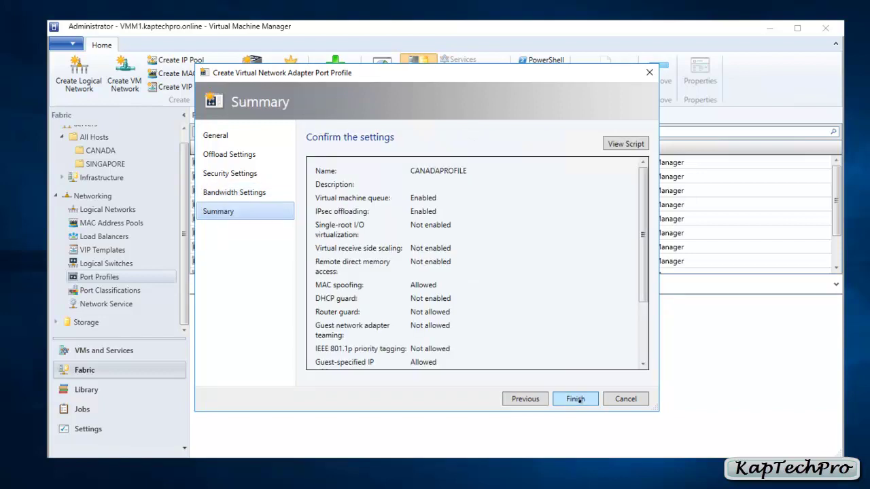
left_click(575, 399)
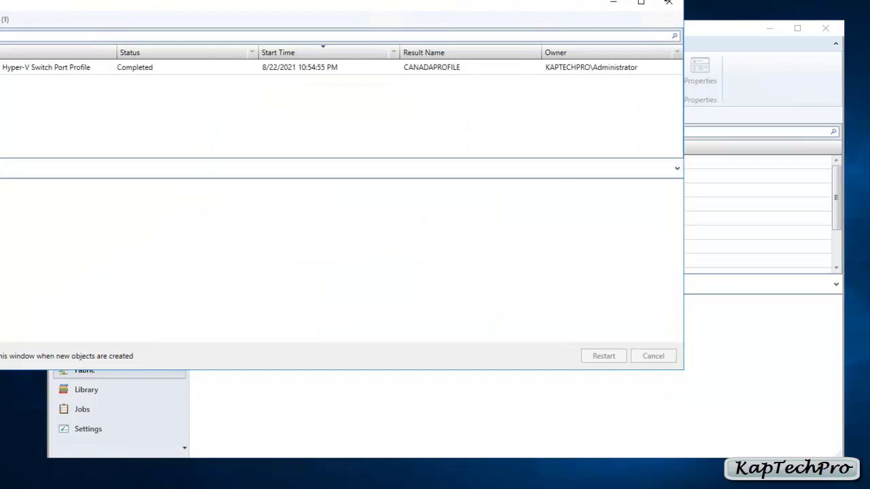
Close the jobs window and select CANADAPROFILE in the port profiles list to check its information.
left_click(668, 2)
scroll(311, 242, "down", 2)
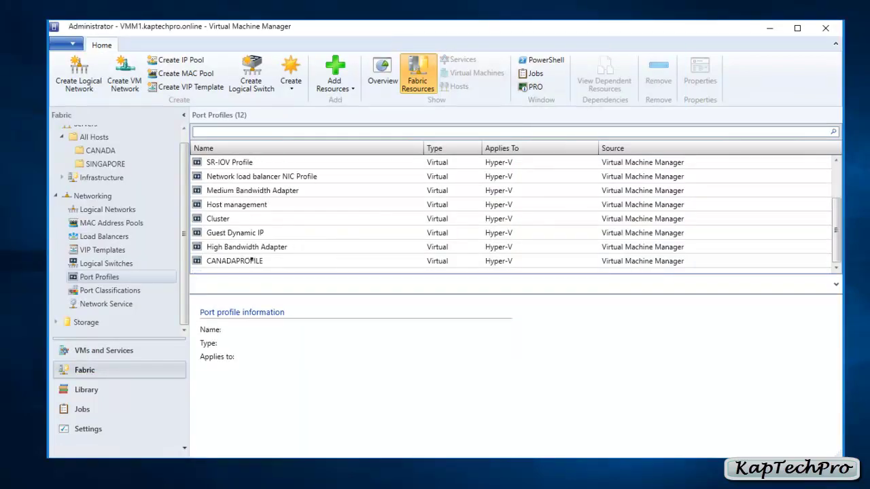
left_click(253, 261)
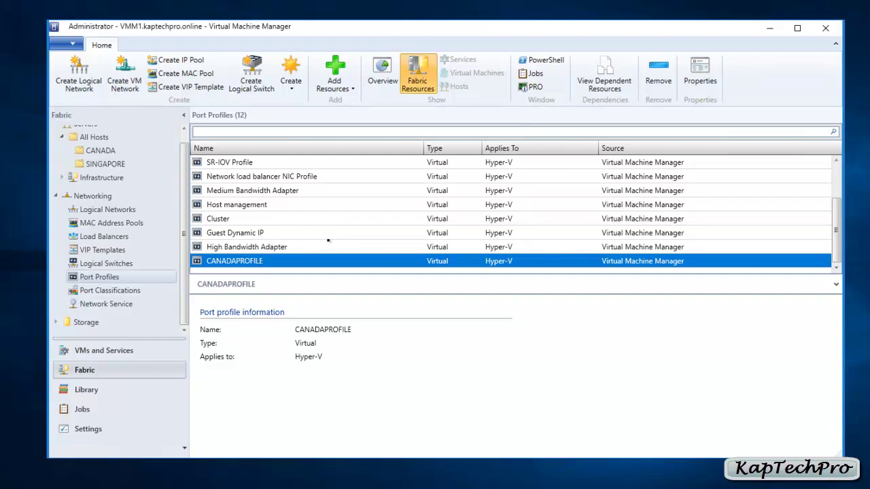
Review the High Bandwidth Adapter profile's offload and bandwidth settings, and close its properties without changes.
double_click(210, 247)
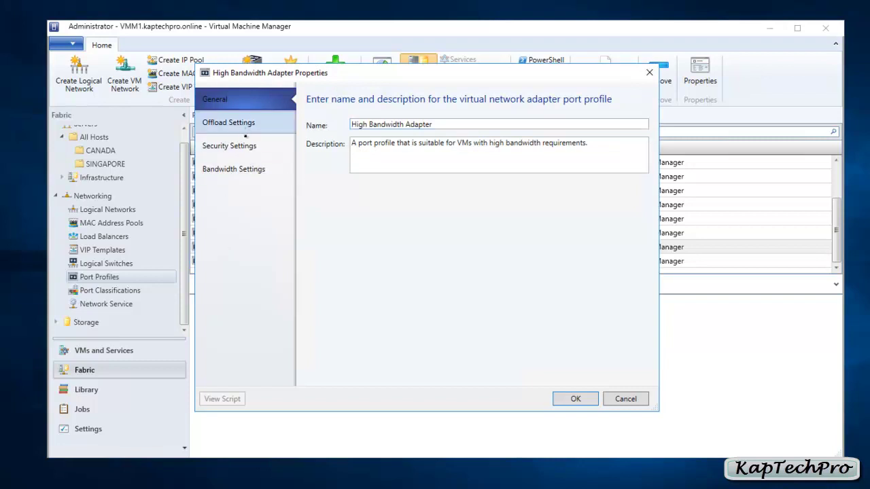
left_click(245, 127)
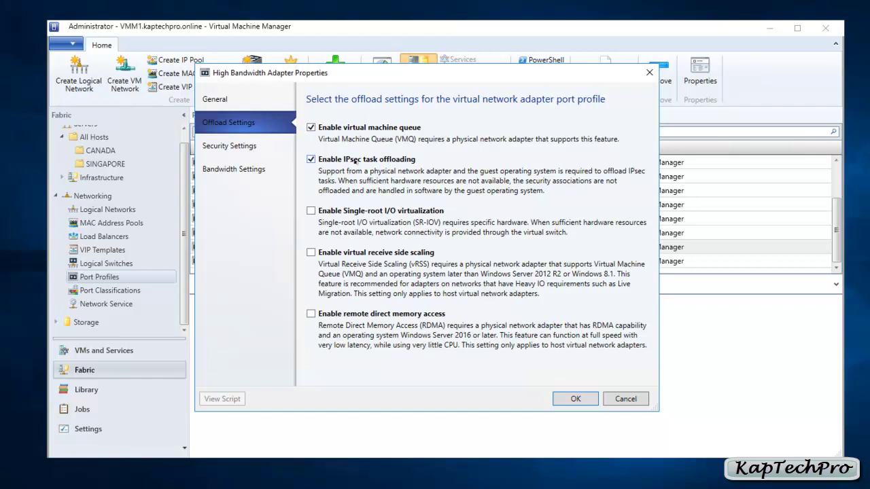
left_click(237, 175)
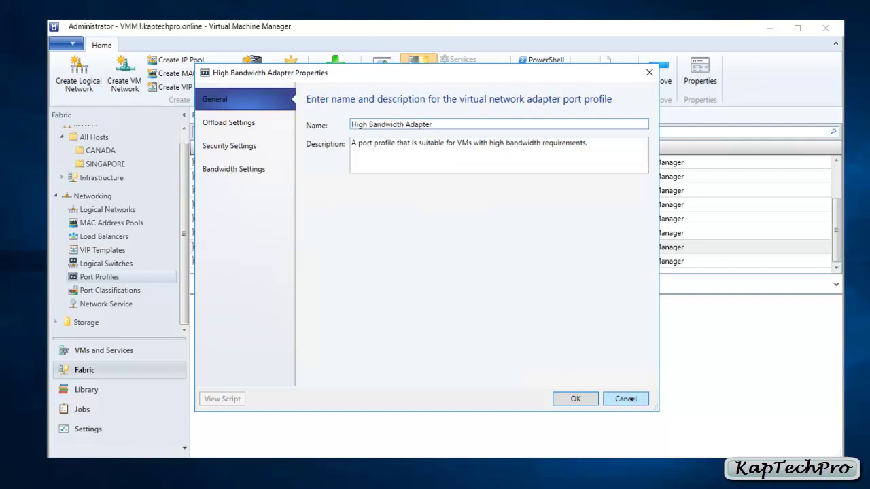
left_click(629, 400)
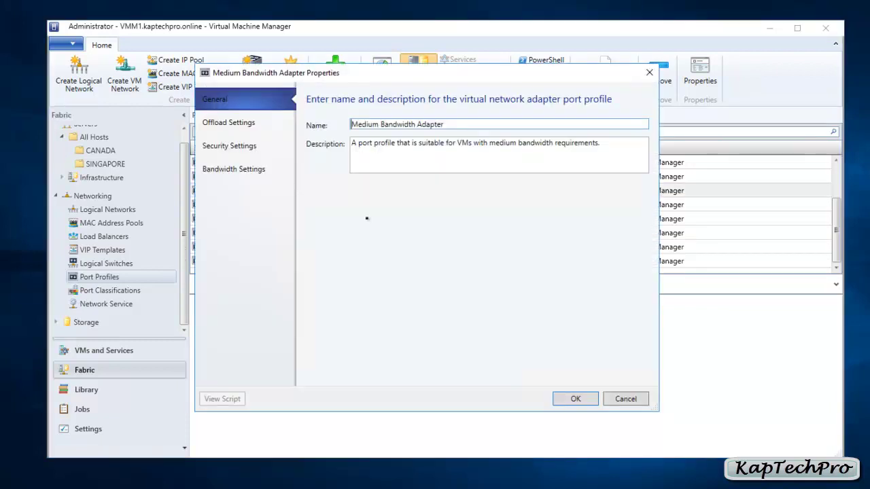
Review the Medium Bandwidth Adapter profile's offload, security and bandwidth settings, and close its properties without changes.
left_click(235, 123)
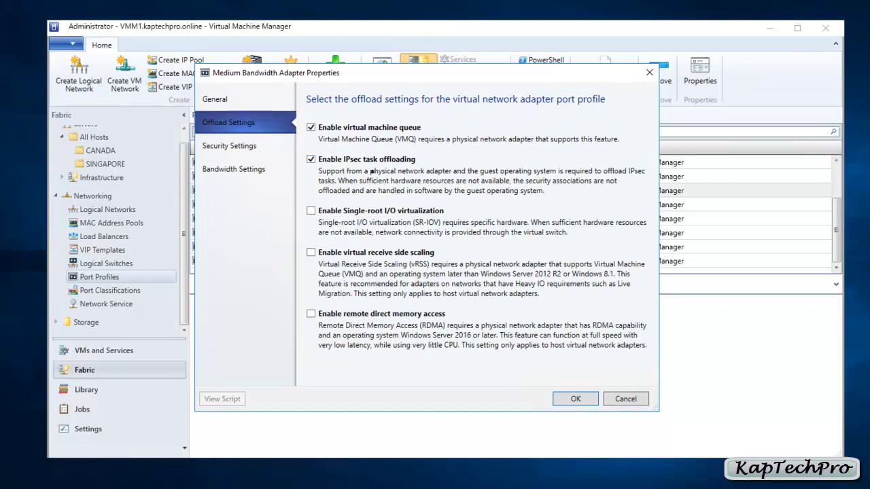
left_click(243, 150)
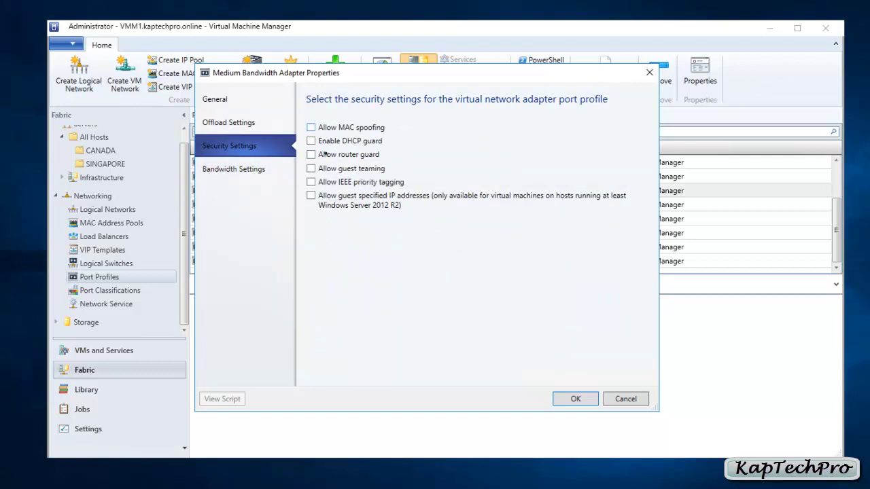
left_click(239, 170)
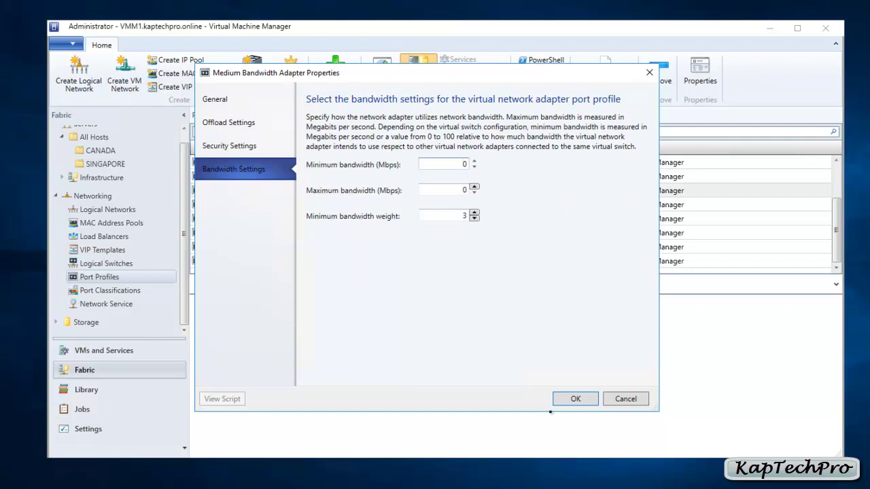
left_click(638, 400)
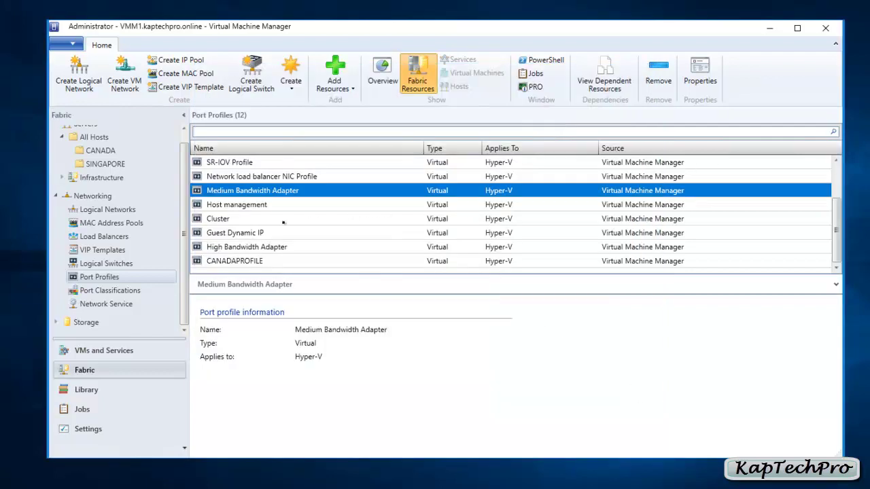
Review the Low Bandwidth Adapter profile's offload, security and bandwidth settings, and close its properties without changes.
scroll(287, 222, "up", 1)
scroll(261, 218, "up", 1)
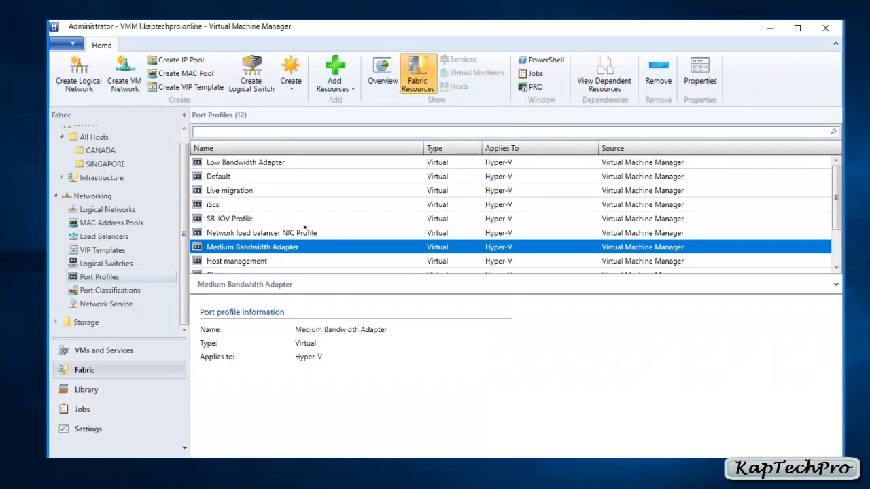
double_click(261, 165)
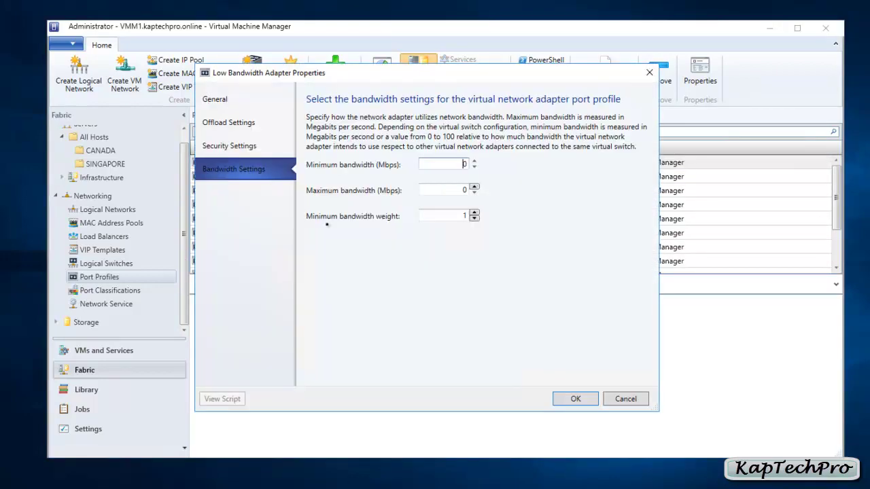
left_click(229, 123)
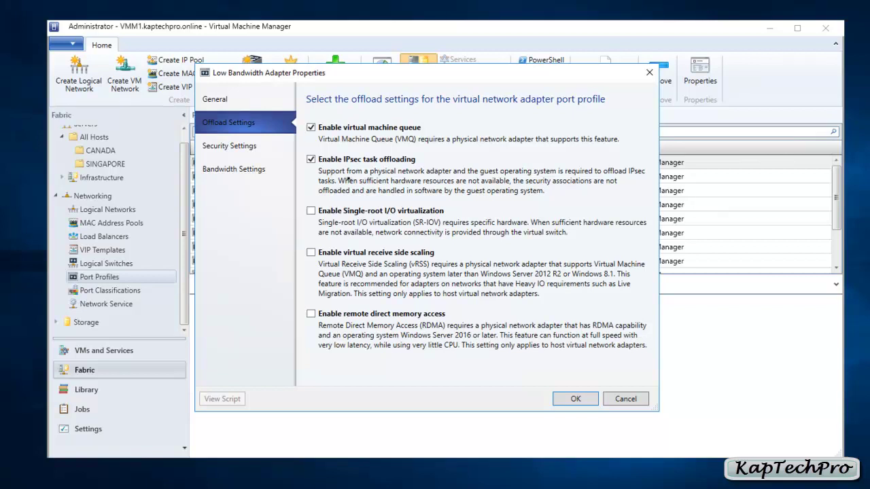
left_click(229, 145)
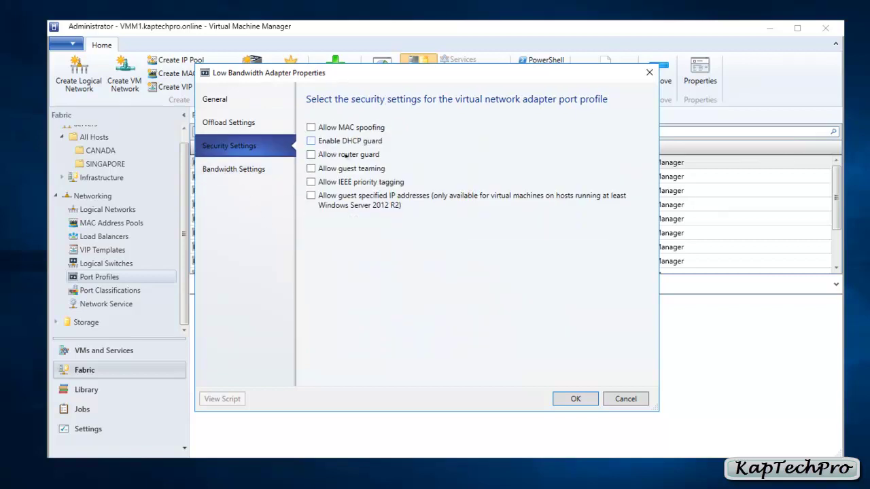
left_click(265, 174)
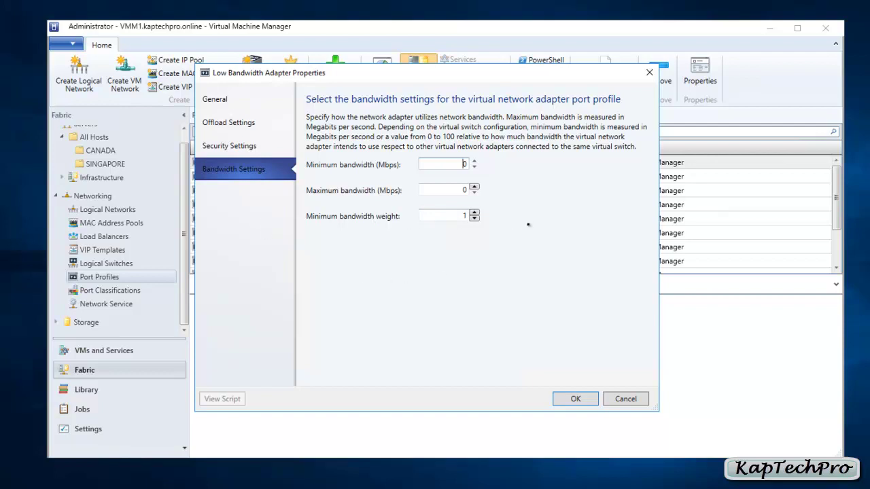
left_click(620, 400)
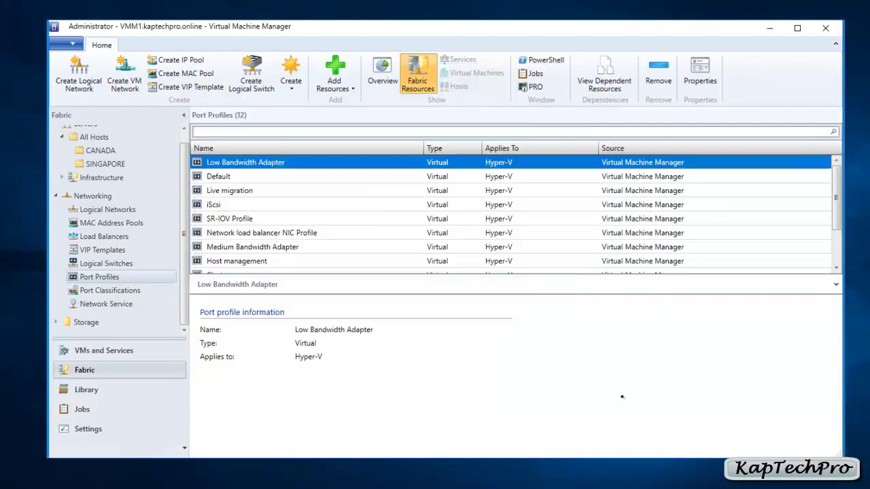
Review the Live migration profile's bandwidth, security and offload settings.
double_click(239, 195)
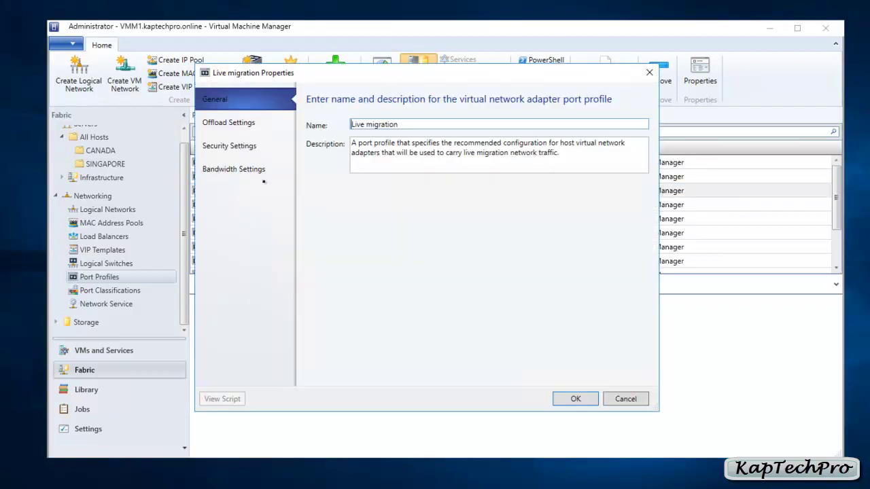
left_click(241, 173)
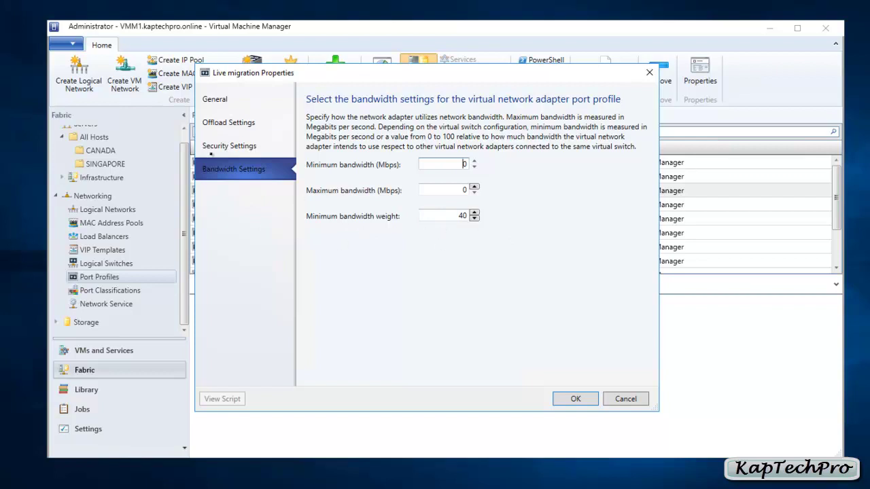
left_click(229, 146)
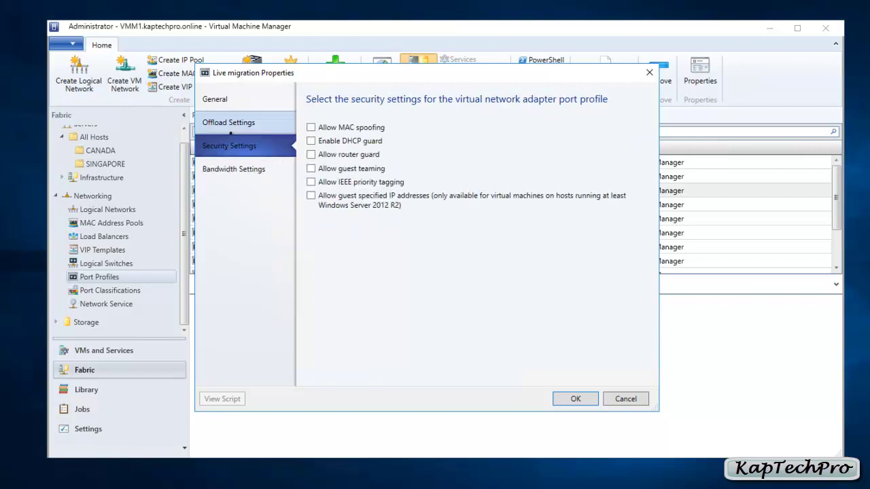
left_click(230, 130)
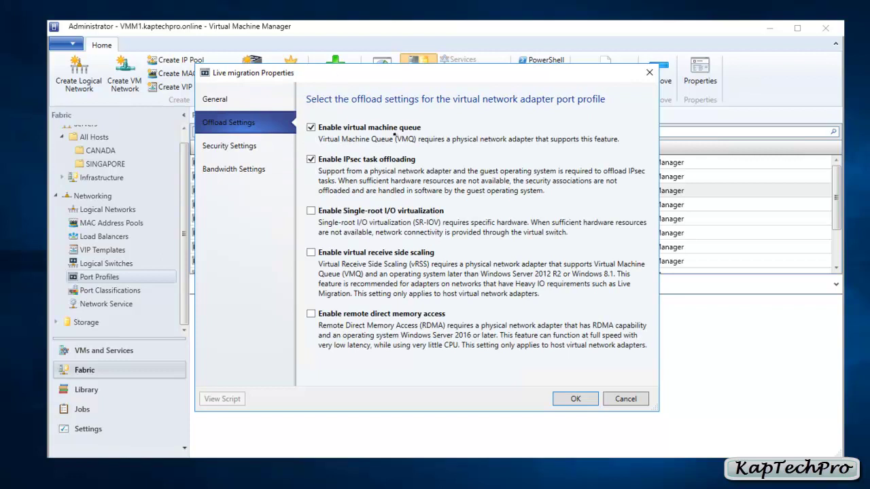
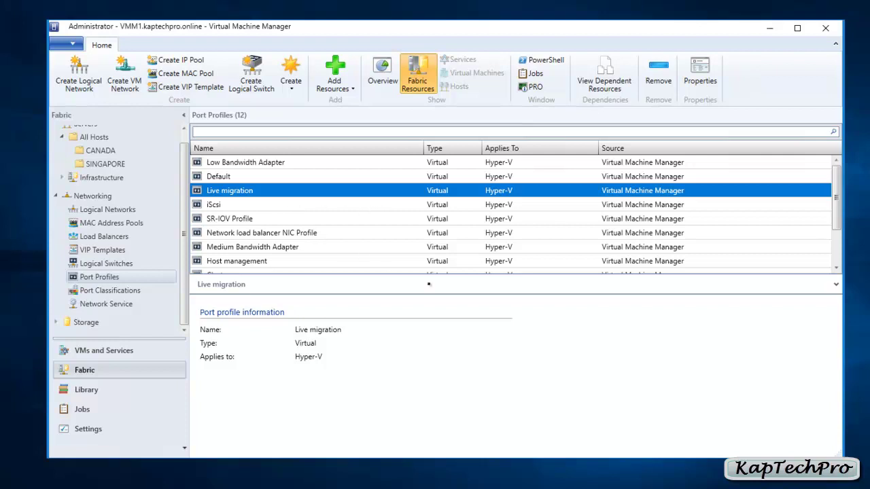
Start a new logical switch named CANADASWITCH with the uplink mode No Uplink Team.
left_click(115, 264)
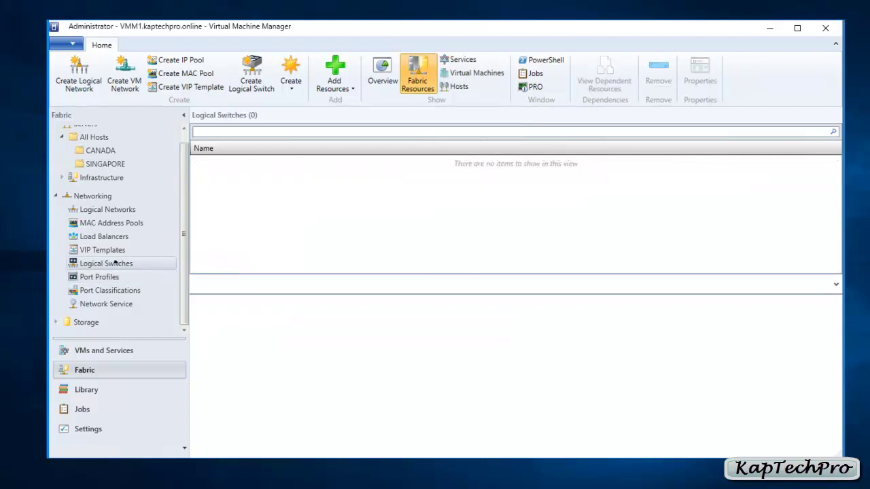
right_click(114, 263)
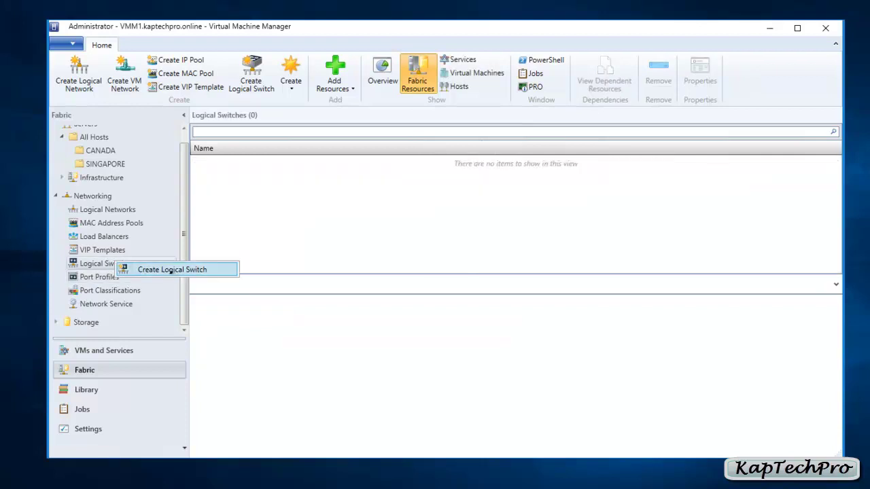
left_click(172, 270)
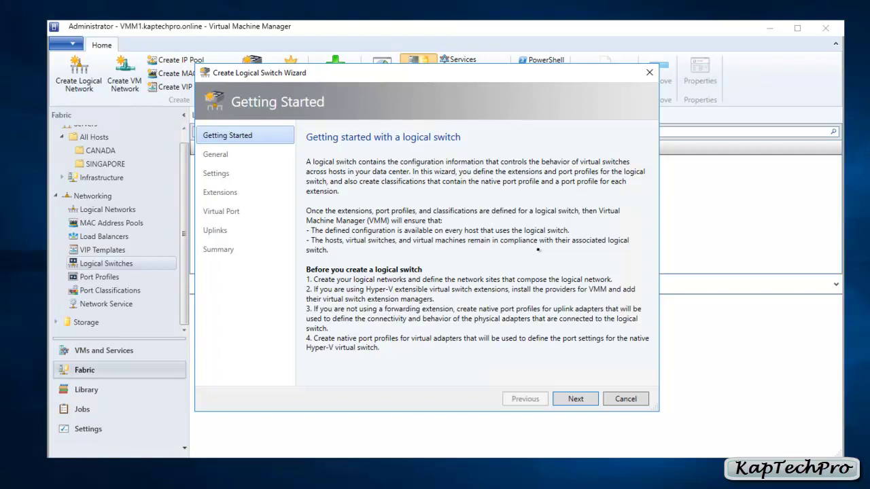
left_click(575, 399)
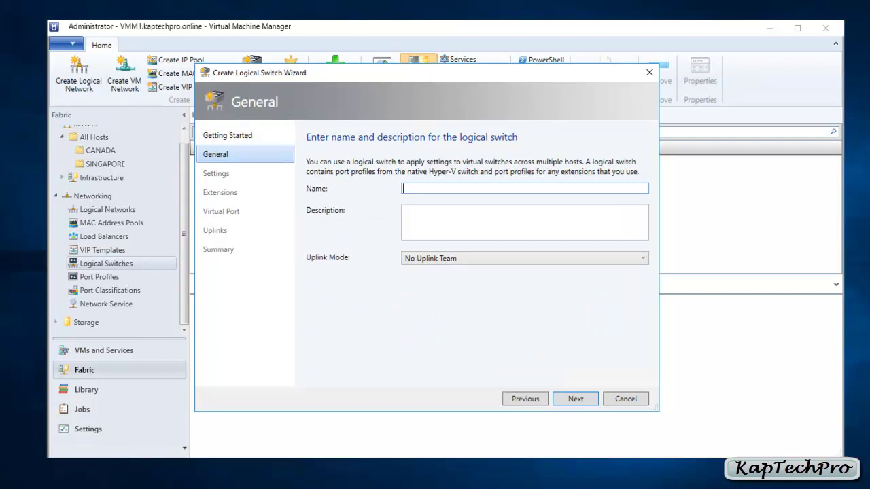
type("CANADASWITCH")
left_click(490, 261)
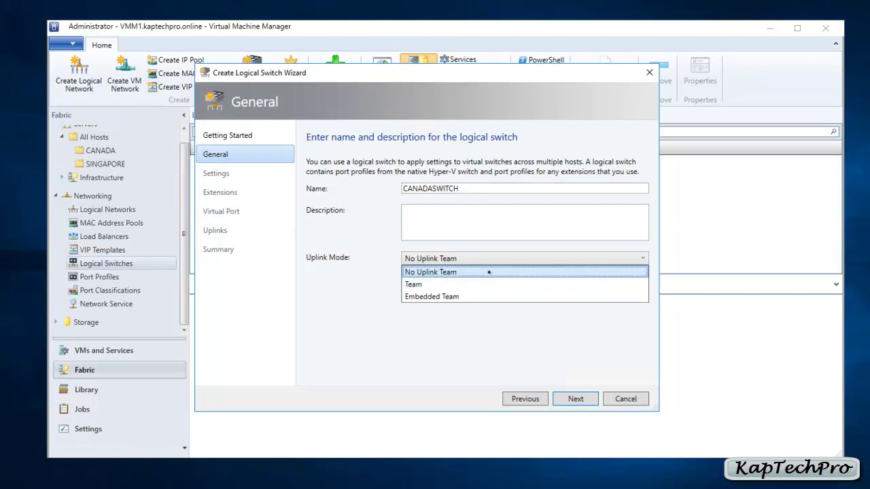
left_click(488, 272)
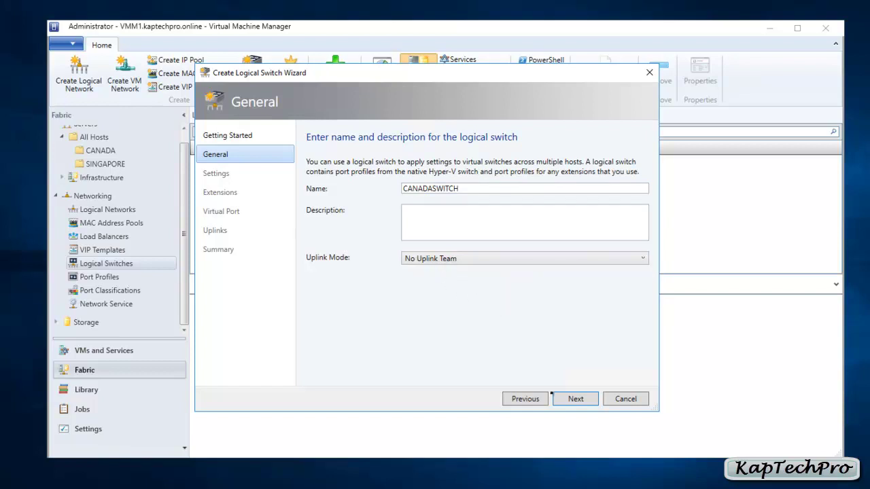
left_click(574, 399)
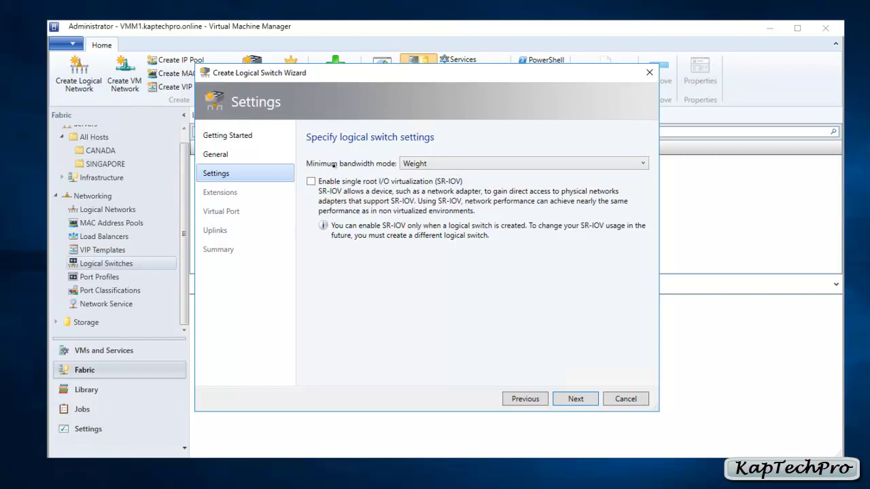
Keep Weight as the switch's minimum bandwidth mode, leave SR-IOV disabled, and accept the default Microsoft Windows Filtering extension.
left_click(496, 163)
left_click(496, 163)
left_click(575, 400)
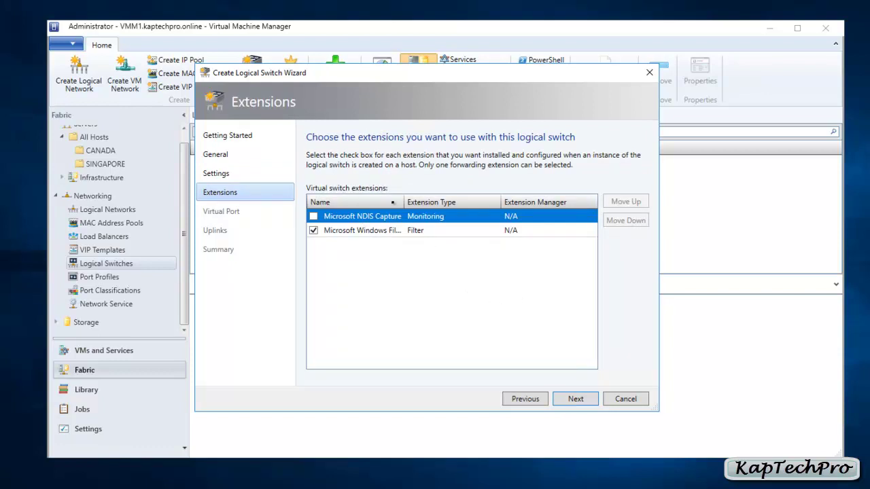
left_click(576, 399)
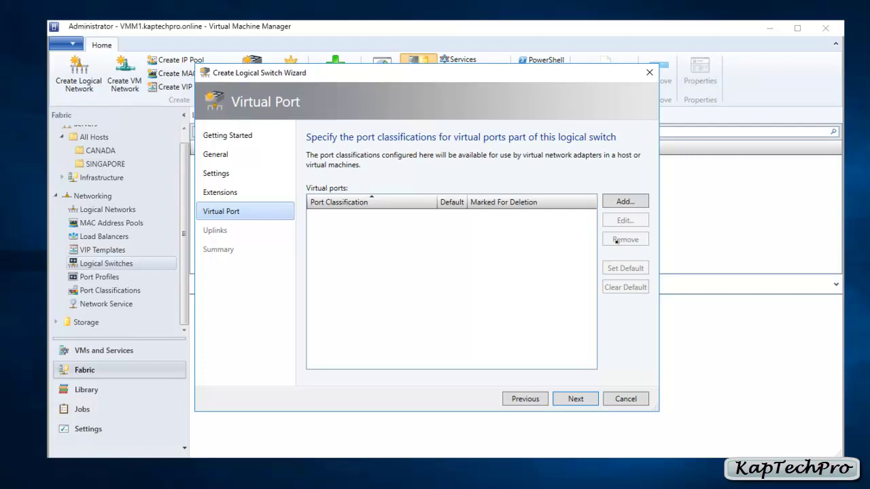
Add a virtual port to the logical switch with the Medium bandwidth port classification.
left_click(610, 202)
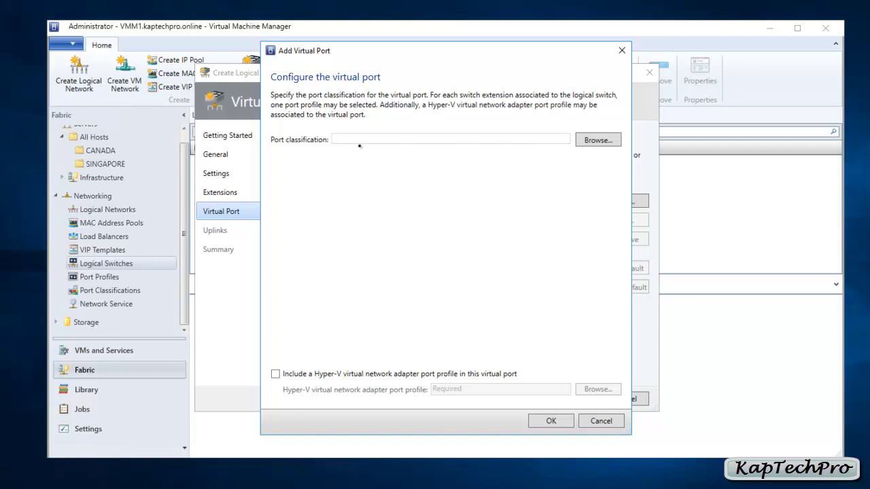
left_click(598, 140)
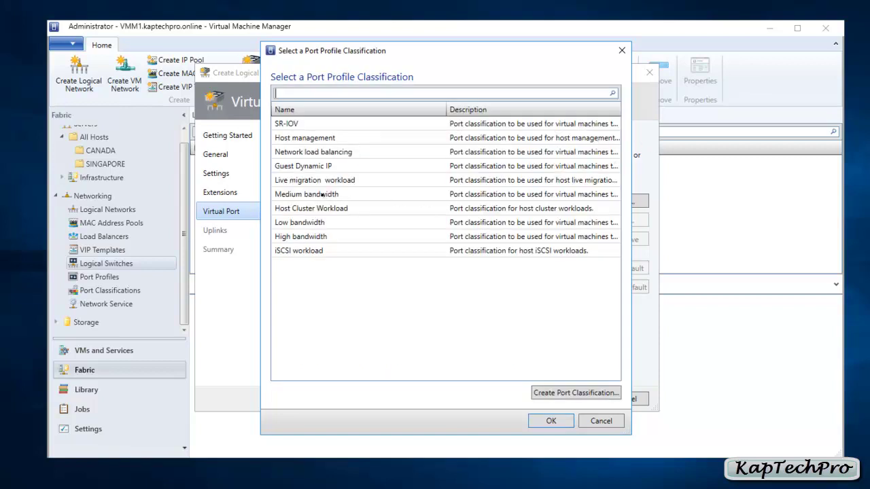
left_click(324, 196)
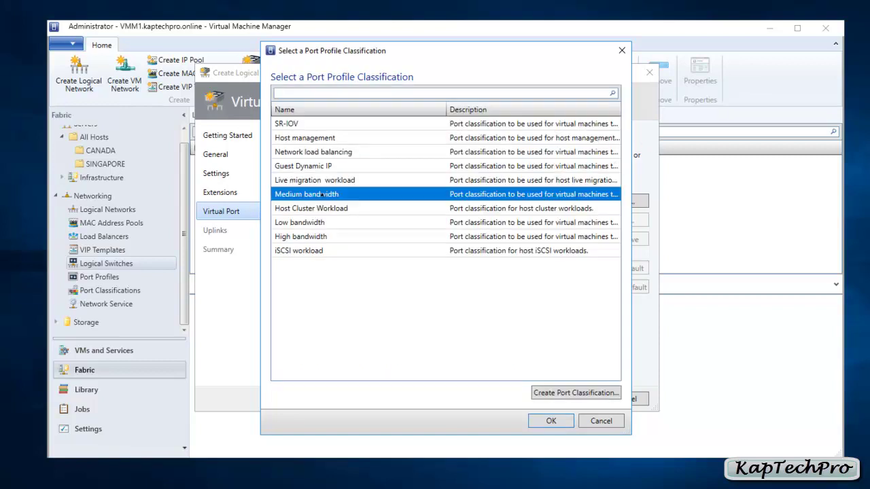
left_click(551, 420)
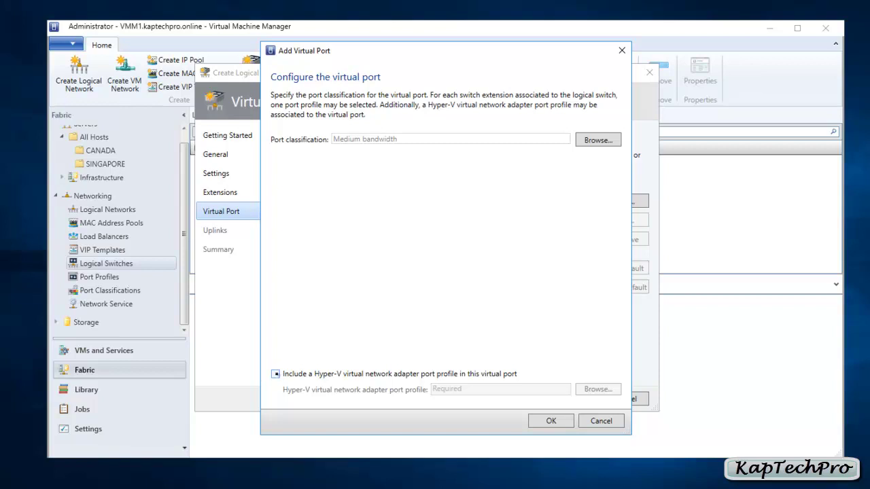
Include the Medium Bandwidth Adapter port profile in the virtual port and save the port.
left_click(276, 374)
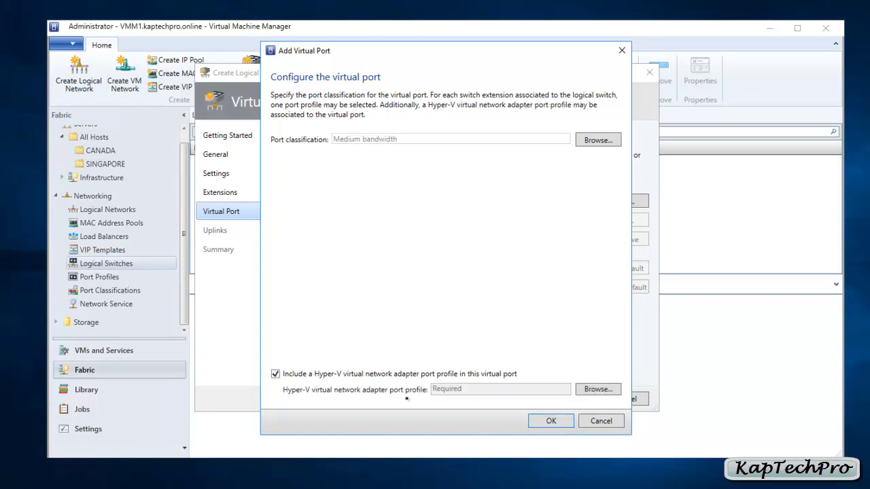
left_click(609, 391)
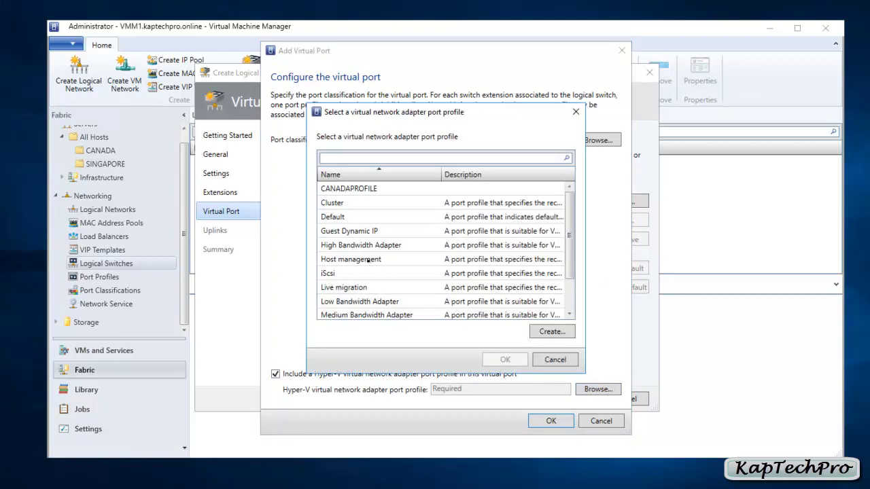
scroll(372, 300, "down", 1)
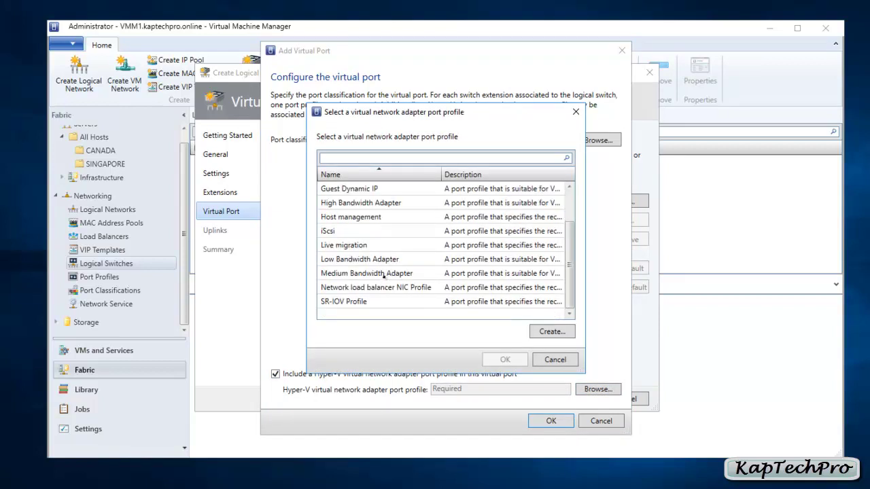
left_click(374, 273)
left_click(503, 358)
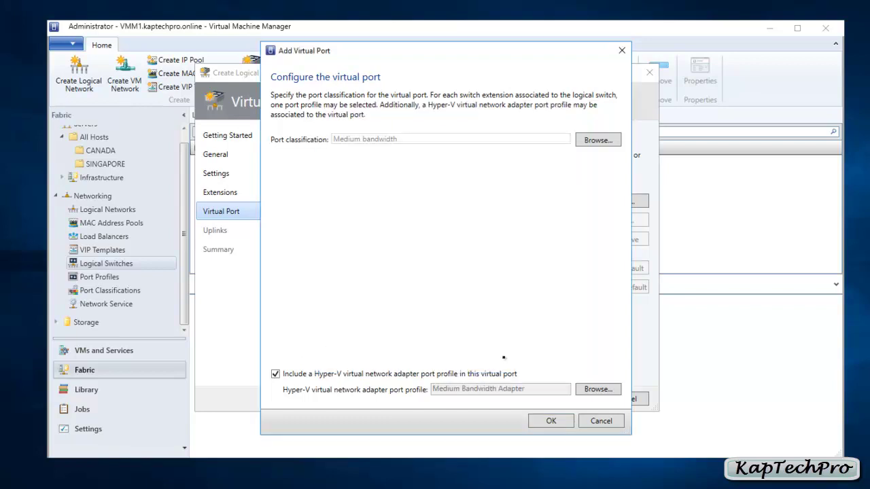
left_click(548, 422)
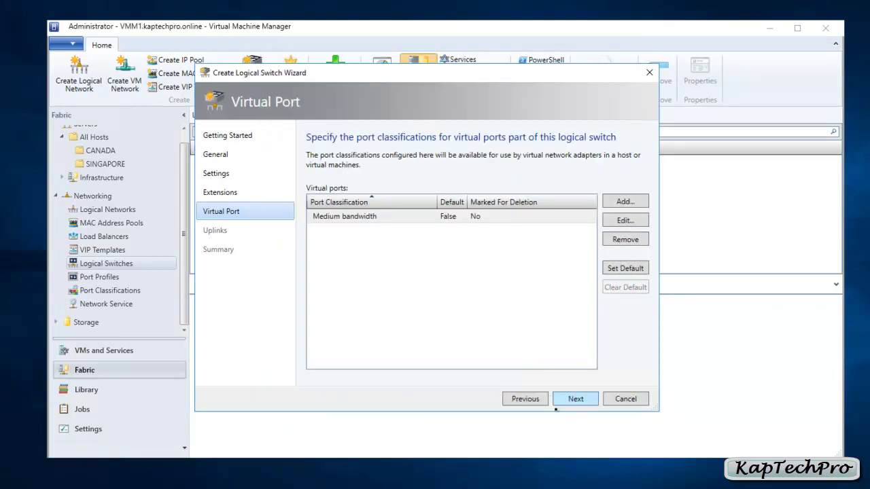
Add a new uplink port profile named CANADAUPLINK to the logical switch.
left_click(568, 398)
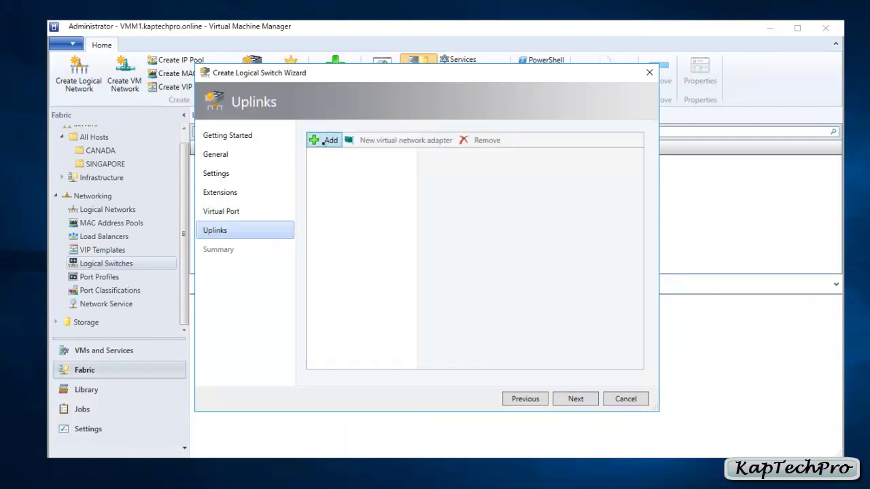
left_click(325, 140)
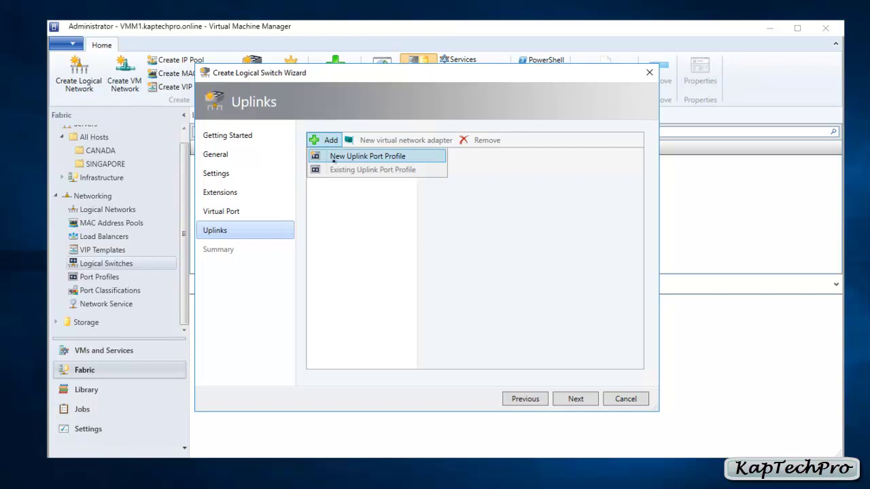
left_click(412, 160)
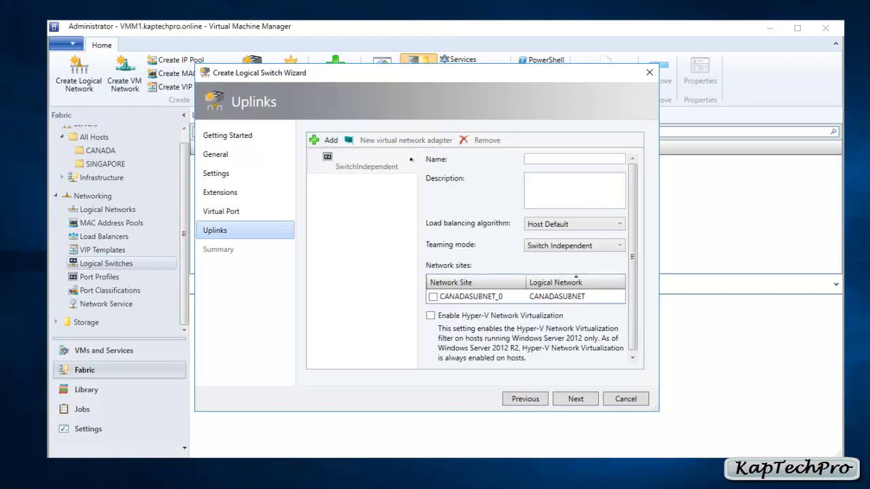
left_click(537, 159)
type("CANADAUPLINK")
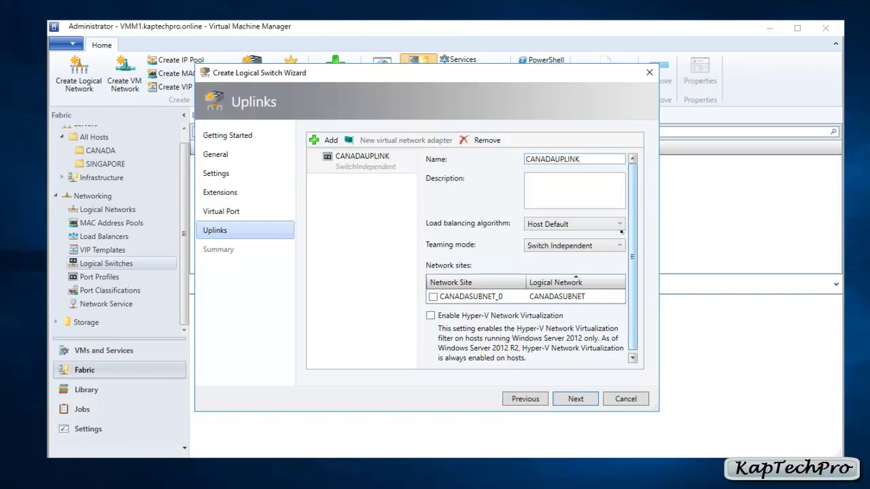
Assign network site CANADASUBNET_0 to the uplink profile, keeping Host Default load balancing, and finish creating the logical switch.
left_click(620, 225)
left_click(620, 226)
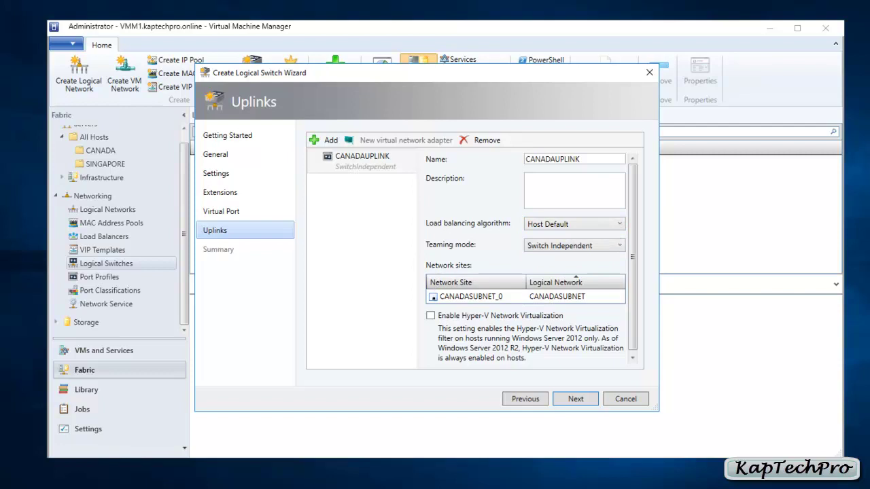
left_click(433, 297)
scroll(500, 322, "down", 1)
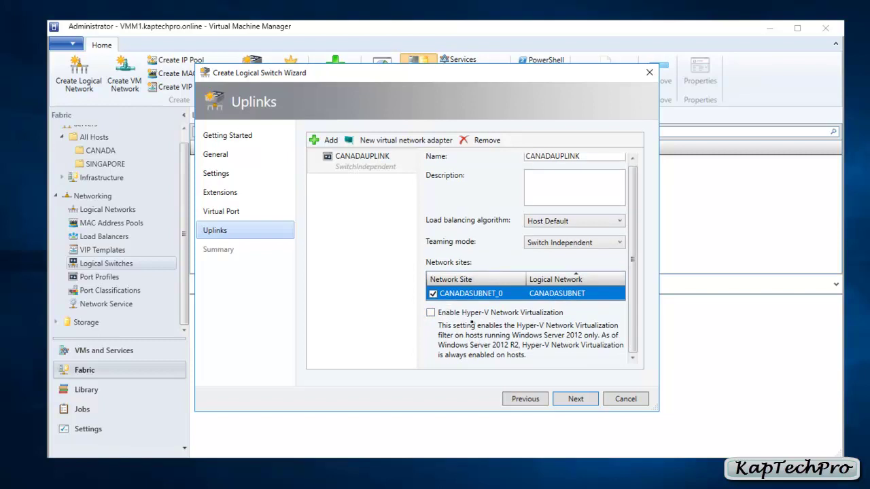
left_click(573, 399)
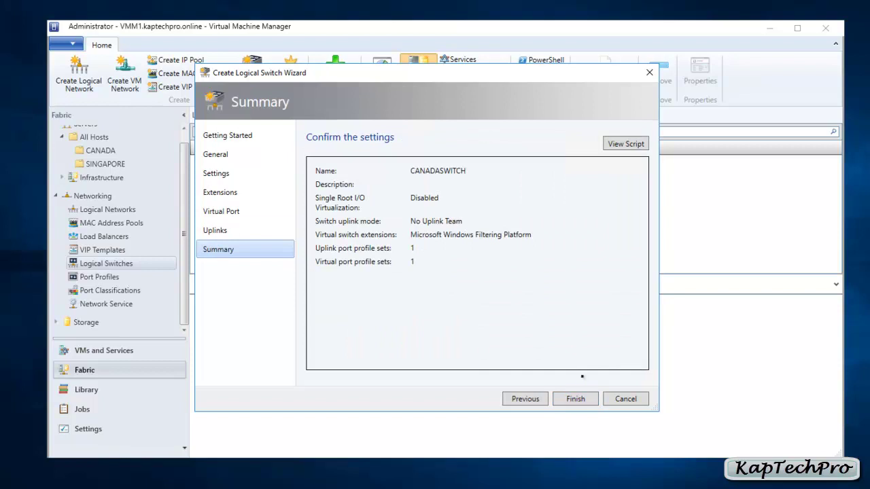
left_click(575, 399)
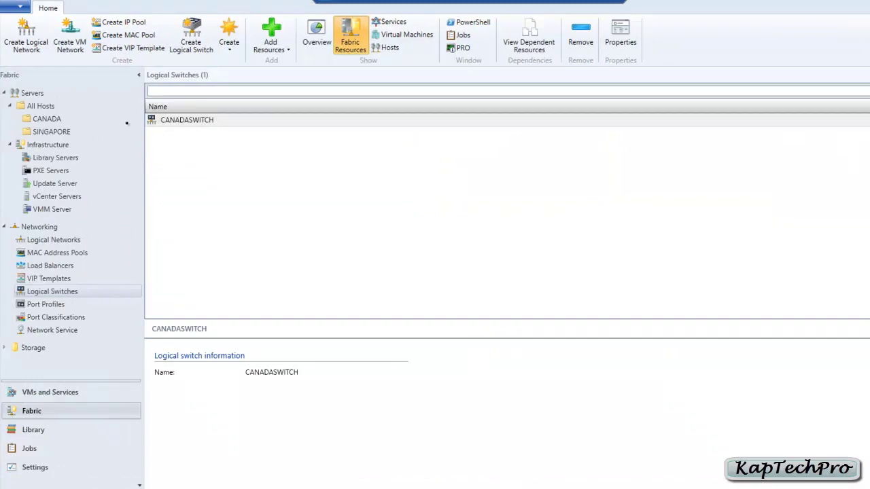
Check which hosts belong to the CANADA and SINGAPORE host groups.
left_click(59, 118)
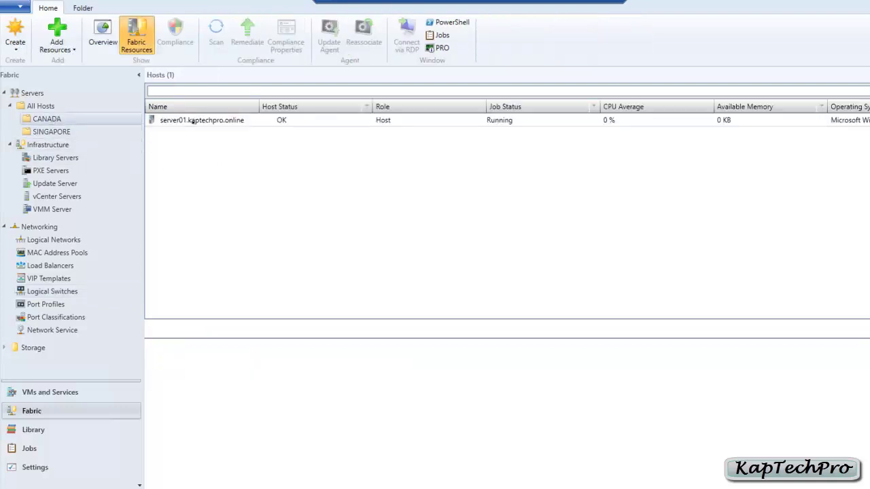
left_click(192, 120)
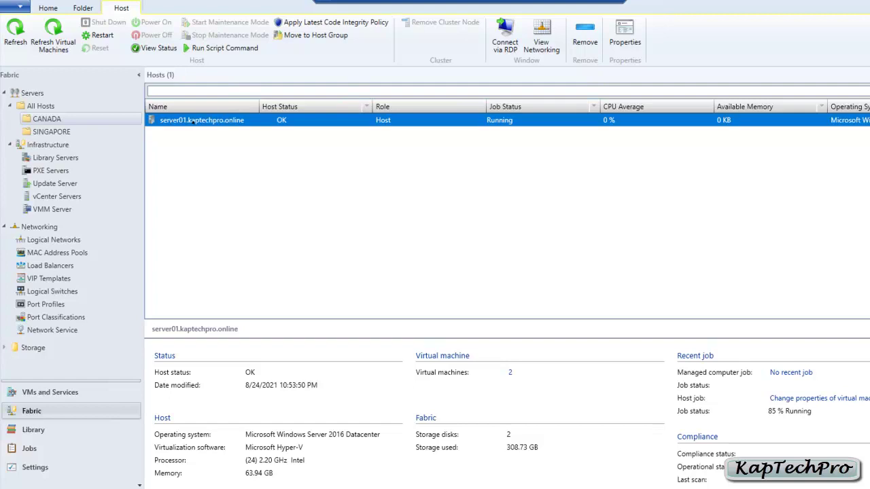
left_click(60, 132)
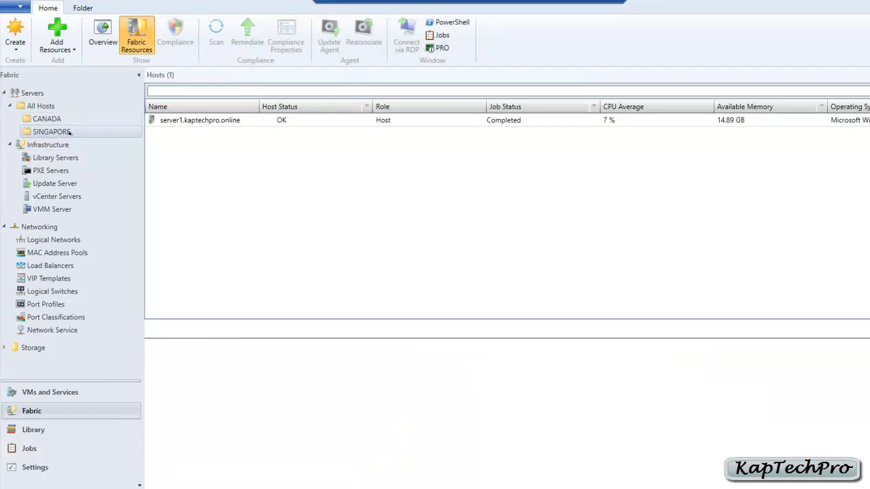
Add a new logical switch using CANADASWITCH on NIC1 to host server01.kaptechpro.online in the CANADA group, accepting the connectivity risk.
left_click(66, 119)
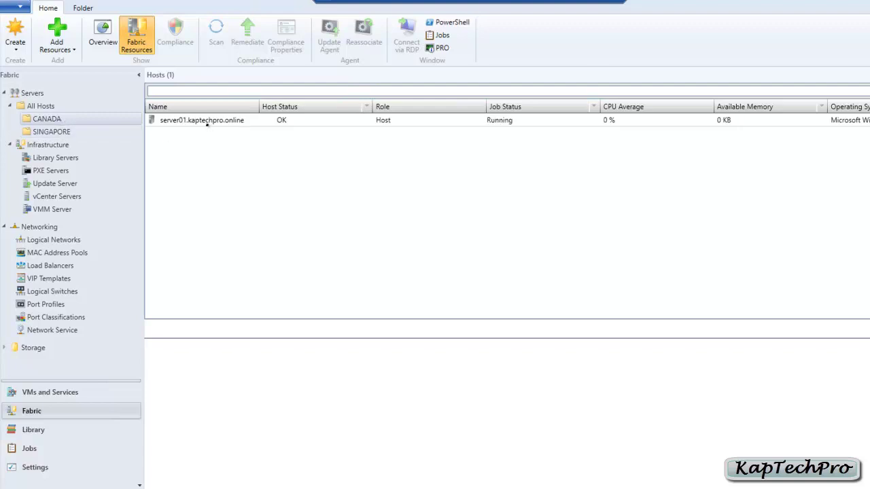
left_click(207, 121)
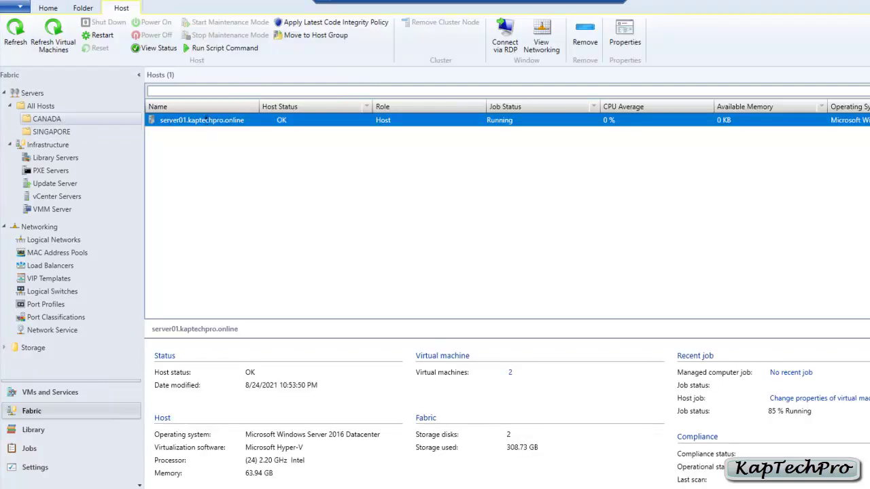
right_click(207, 120)
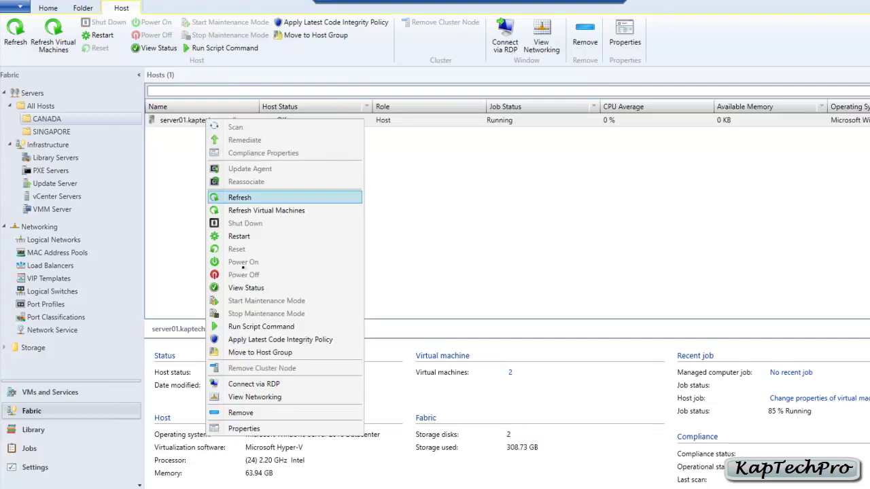
left_click(243, 428)
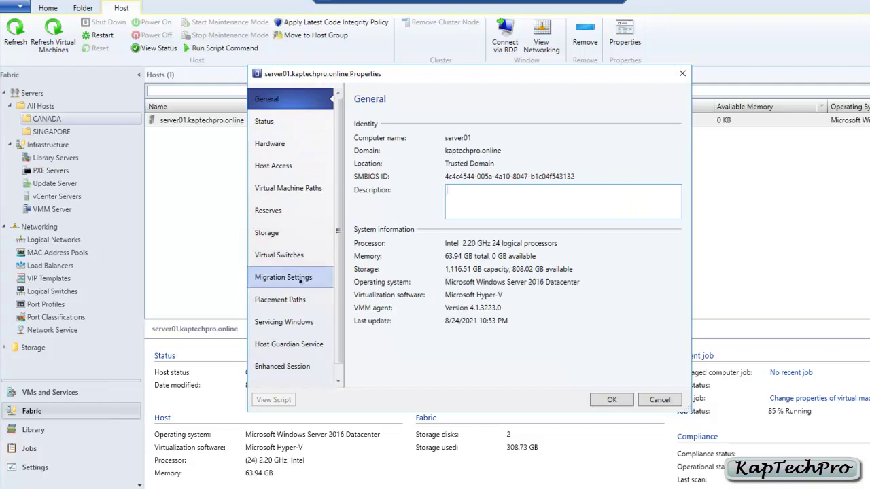
left_click(284, 257)
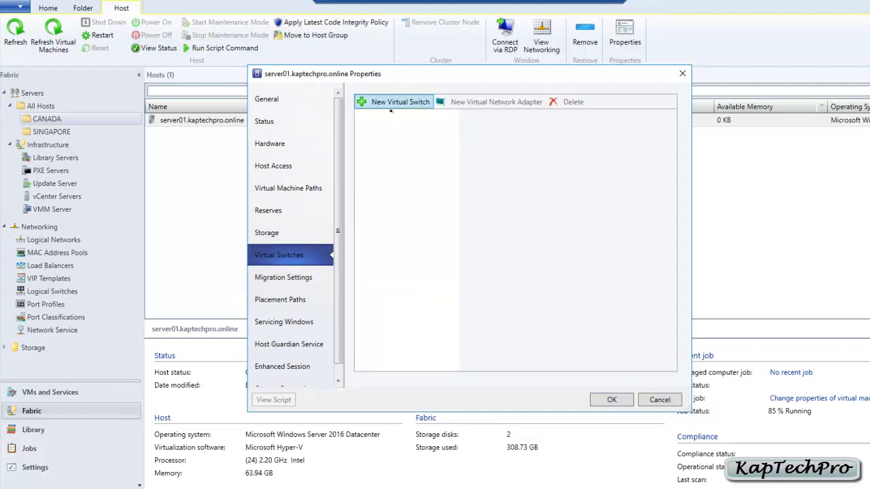
left_click(376, 102)
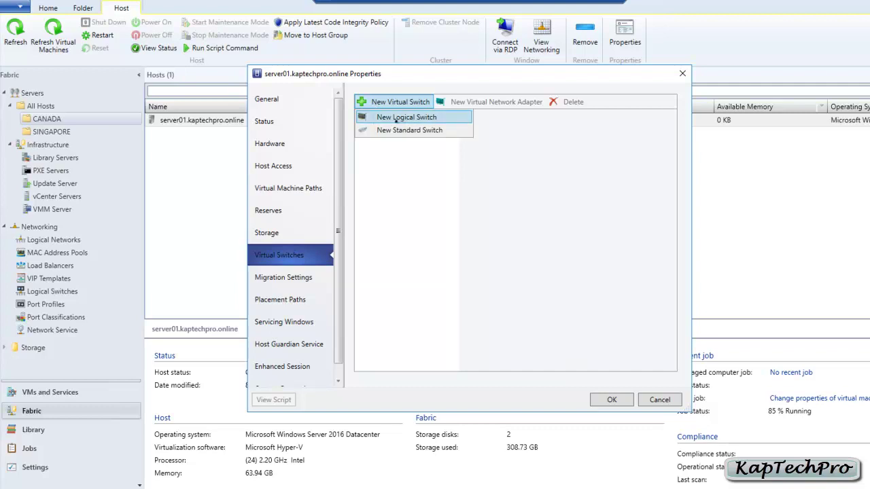
left_click(397, 121)
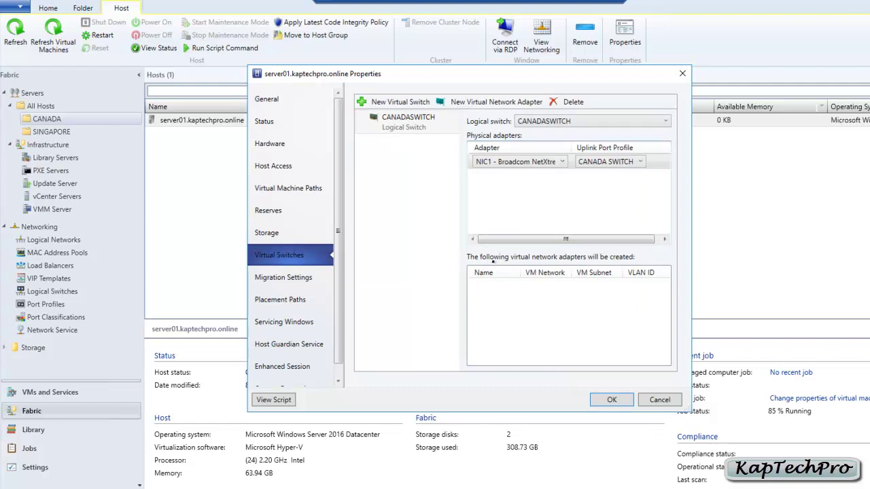
left_click(611, 399)
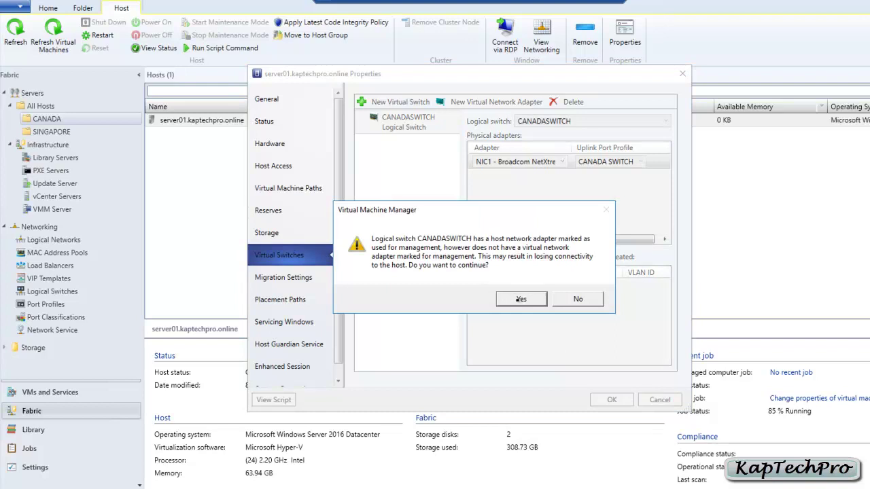
left_click(517, 299)
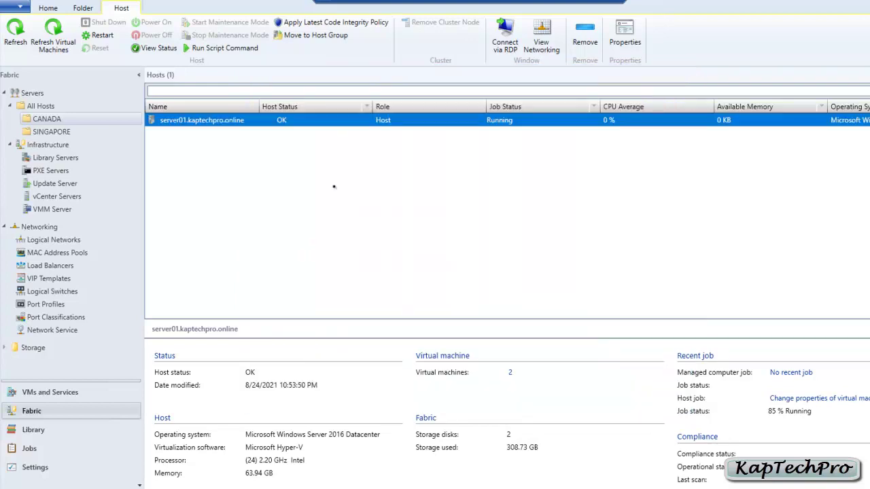
View the networking diagram for server01.kaptechpro.online and expand the host to inspect its network adapters.
right_click(216, 121)
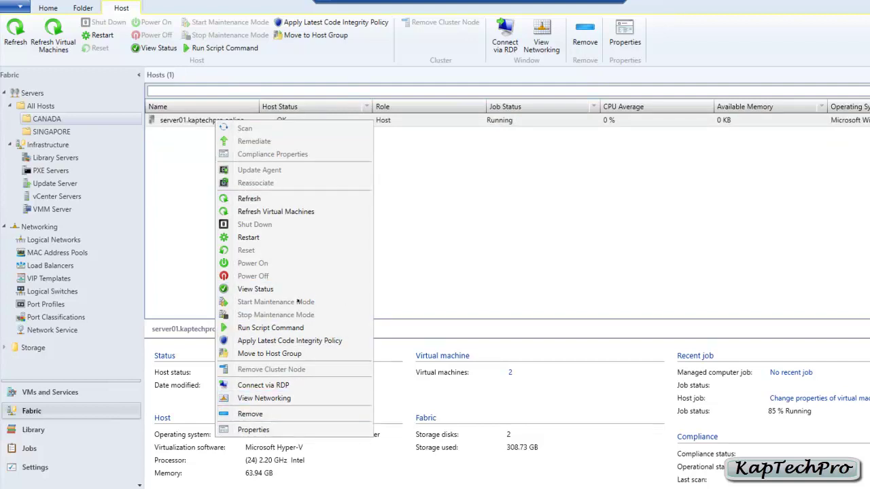
left_click(253, 399)
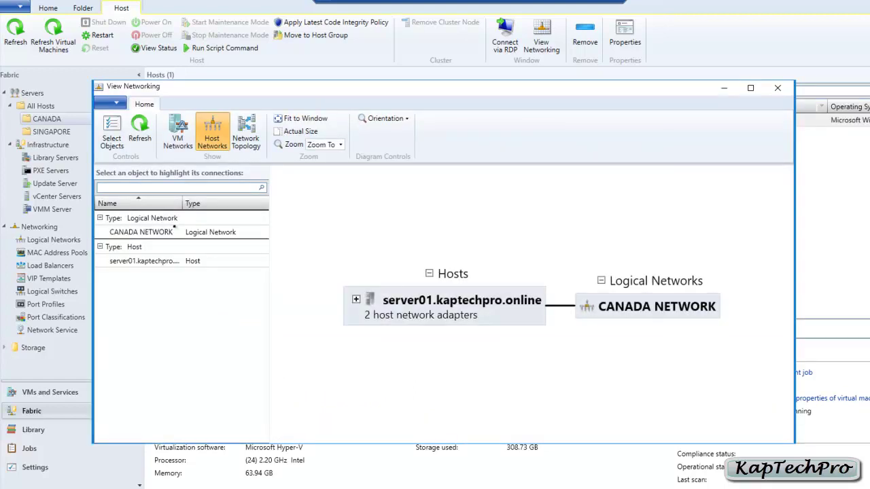
left_click(356, 300)
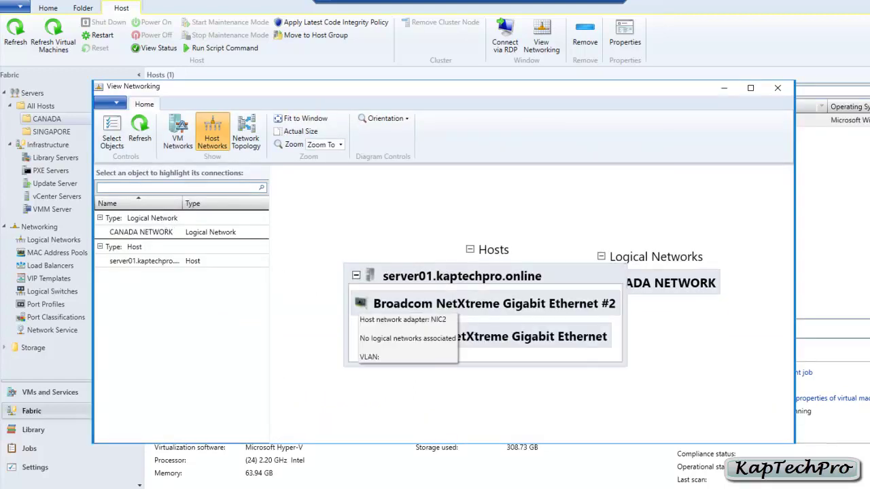